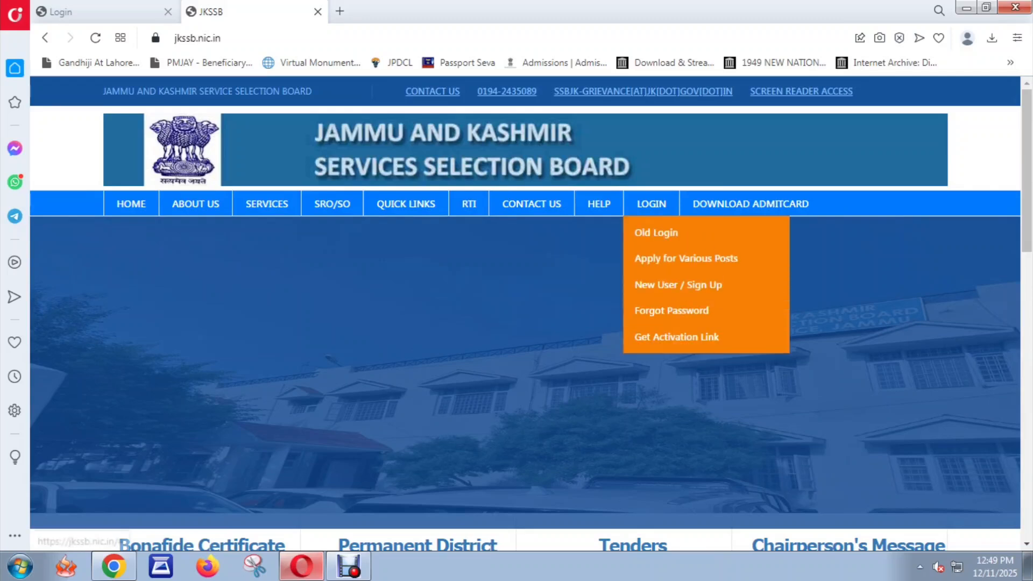
# Step: Open the 'New User / Sign Up' registration page from the LOGIN menu
pyautogui.click(678, 300)
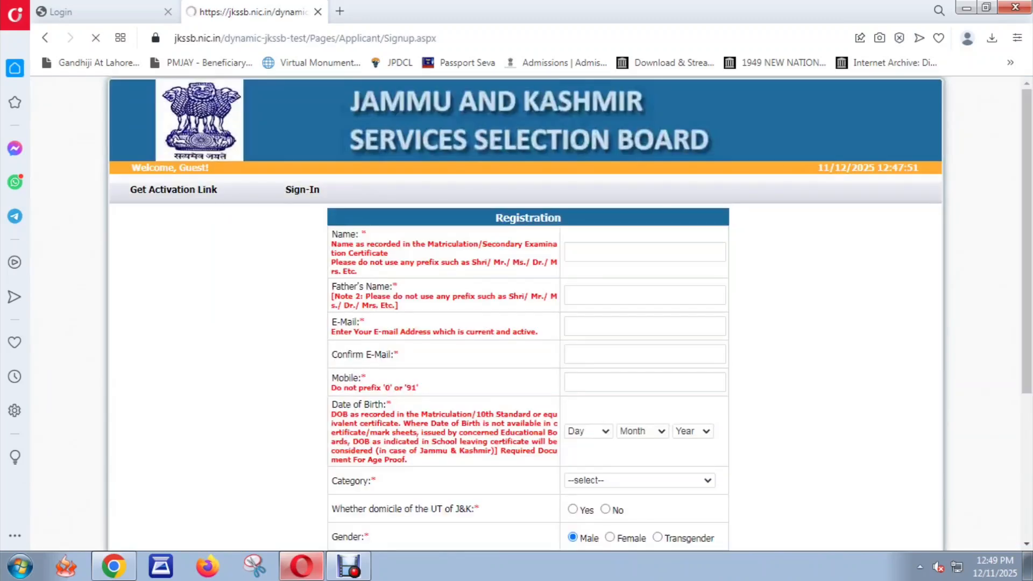
# Step: Enter the applicant's full name in the Name field
pyautogui.scroll(-1, 528, 312)
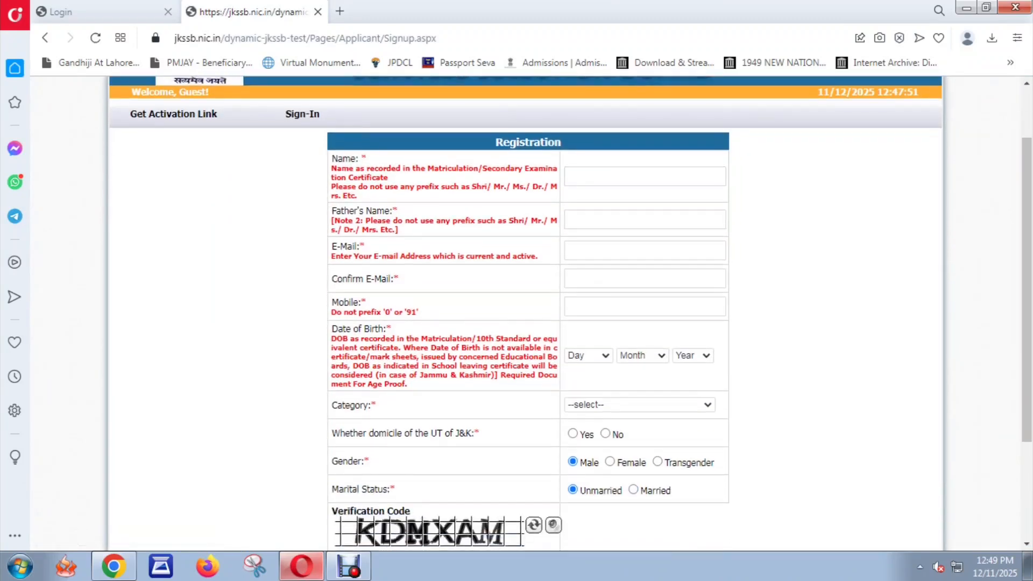
pyautogui.click(645, 177)
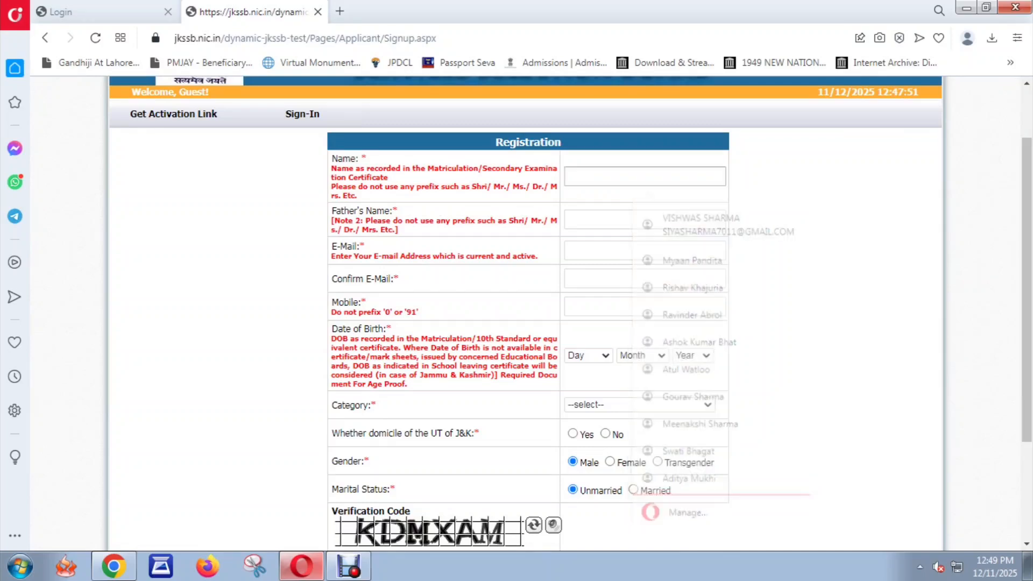
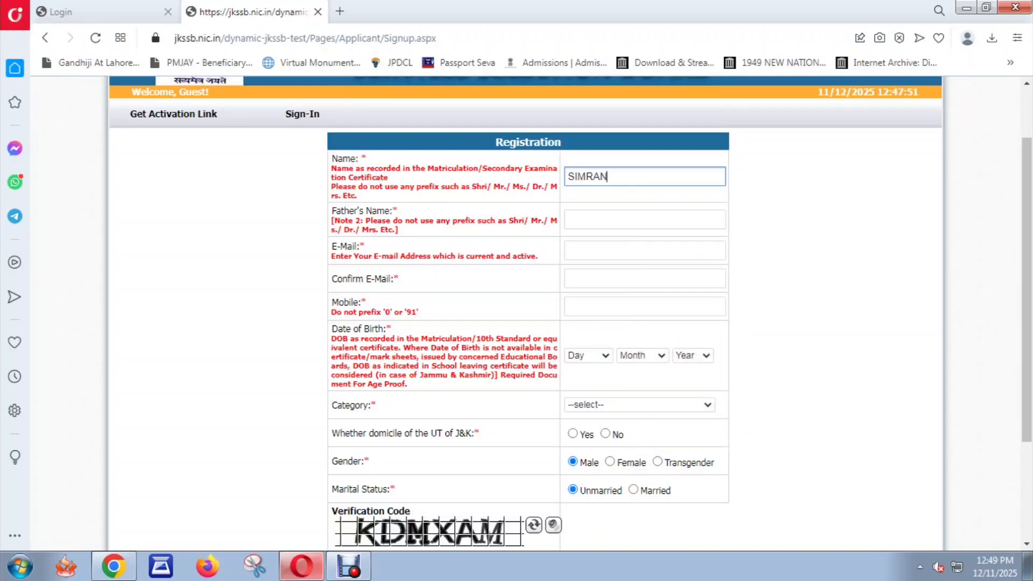
pyautogui.press('Tab')
# Step: Type a name in the father's name field, then replace it with the father's actual name
pyautogui.click(645, 219)
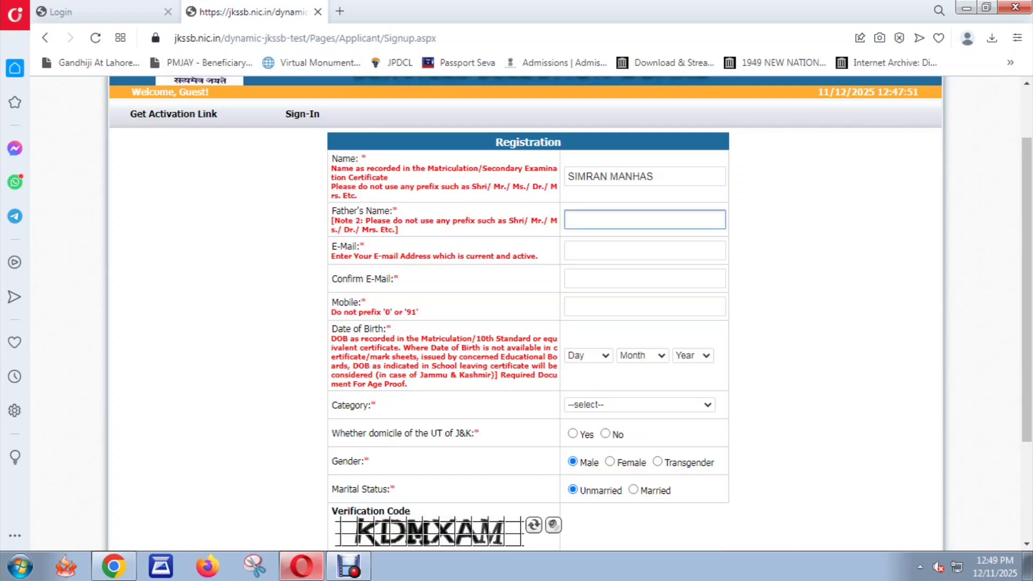
pyautogui.hotkey('ctrl', 'a')
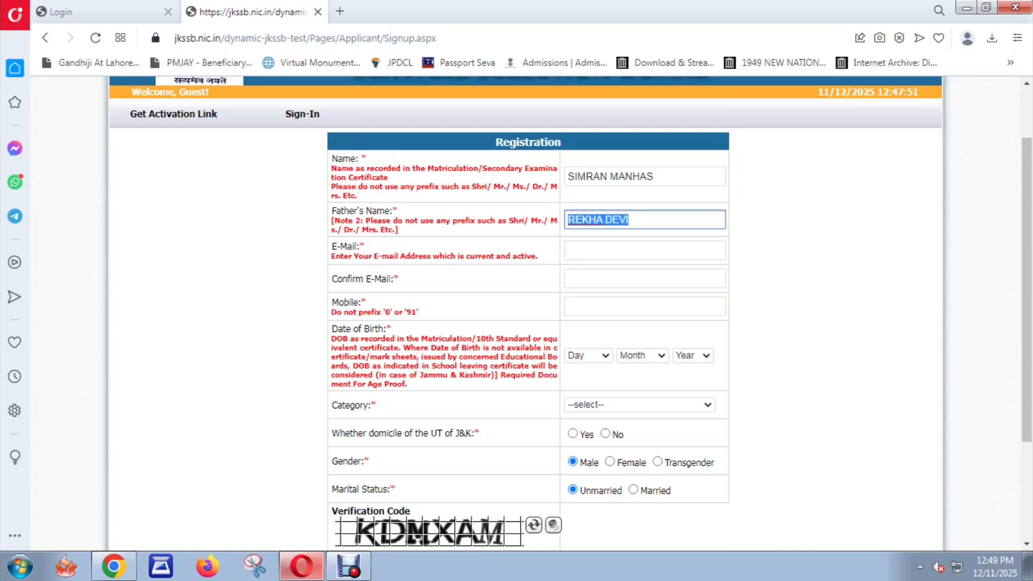
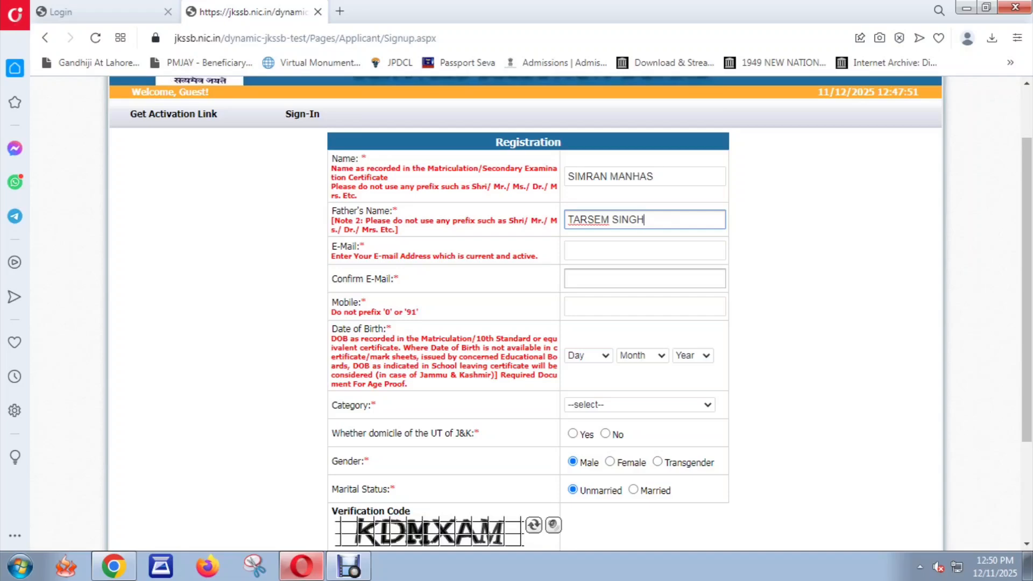
# Step: Fill in the verification code box at the bottom of the registration form
pyautogui.scroll(-3, 644, 280)
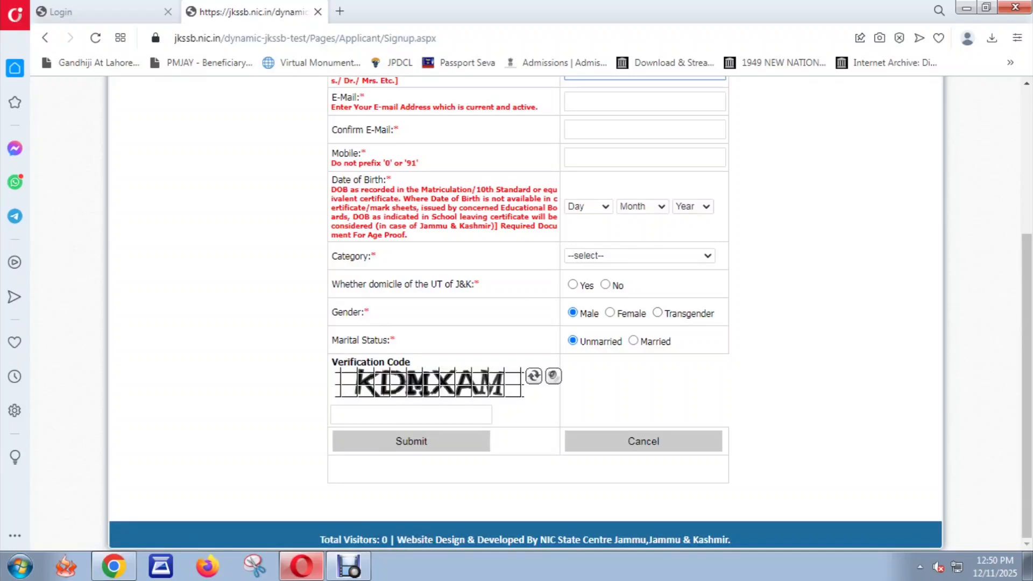
pyautogui.click(410, 415)
pyautogui.write('KDM')
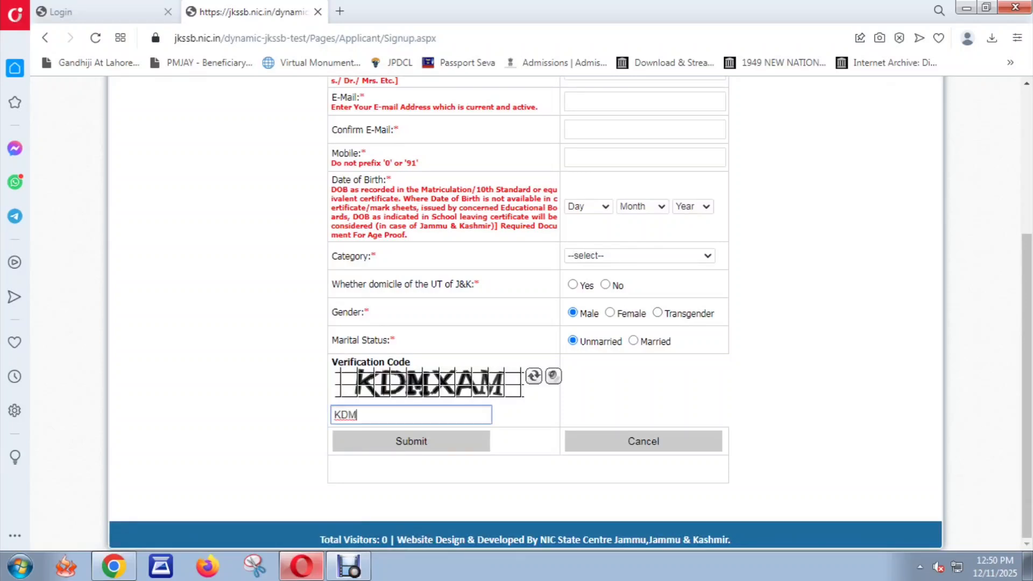
pyautogui.write('MX')
pyautogui.press('Return')
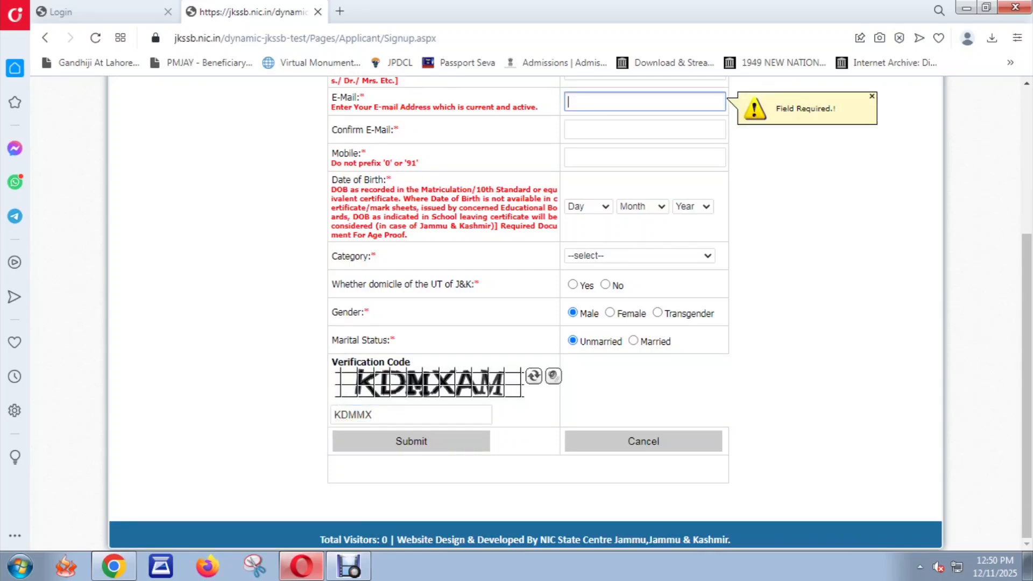
# Step: Leave the registration form and go to the applicant Sign-In page
pyautogui.scroll(4, 527, 312)
pyautogui.scroll(-4, 527, 312)
pyautogui.scroll(1, 527, 312)
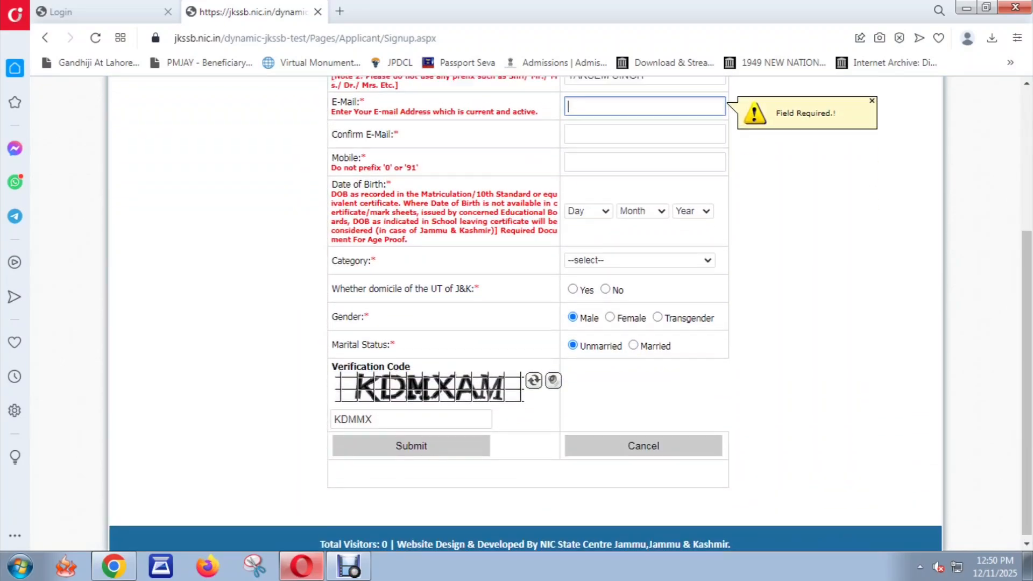
pyautogui.scroll(4, 527, 312)
pyautogui.click(302, 191)
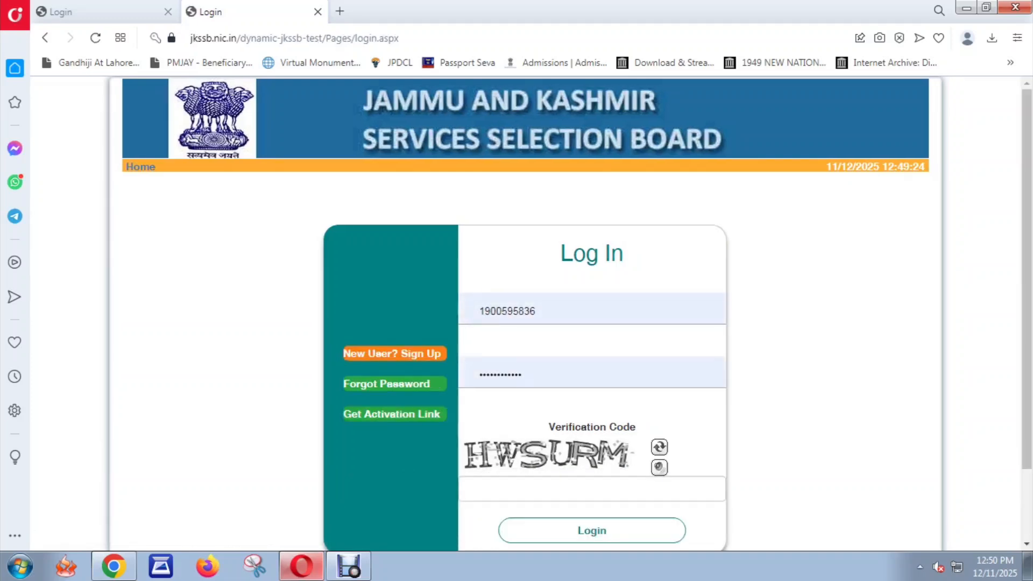
# Step: Replace the saved username and password with the applicant's login credentials
pyautogui.doubleClick(537, 310)
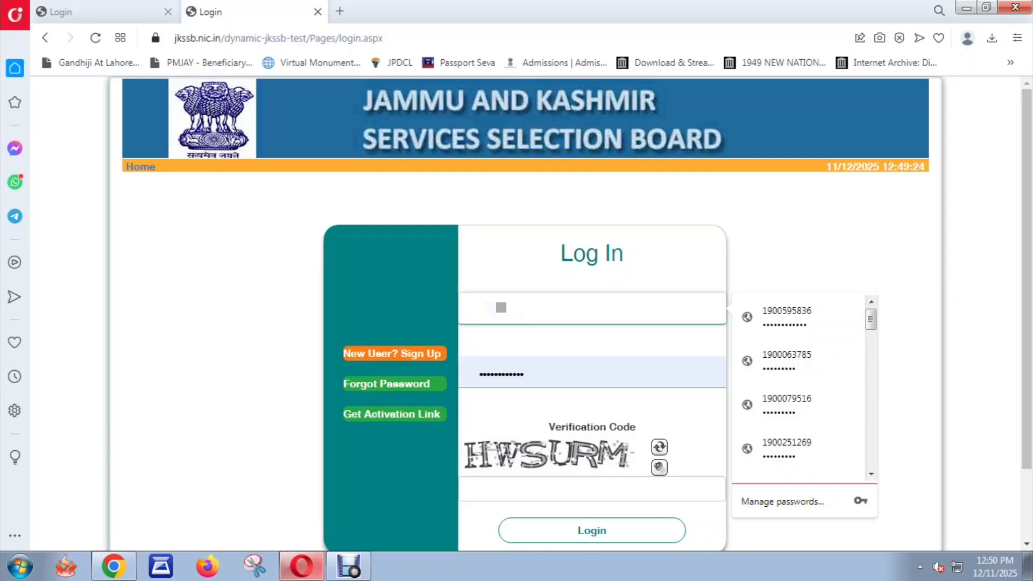
pyautogui.press('Escape')
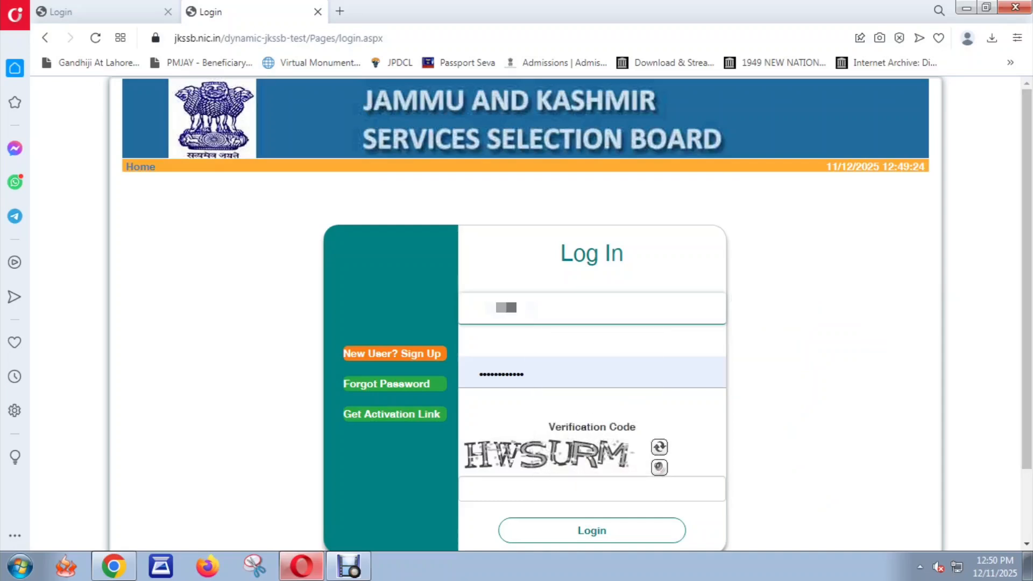
pyautogui.click(481, 374)
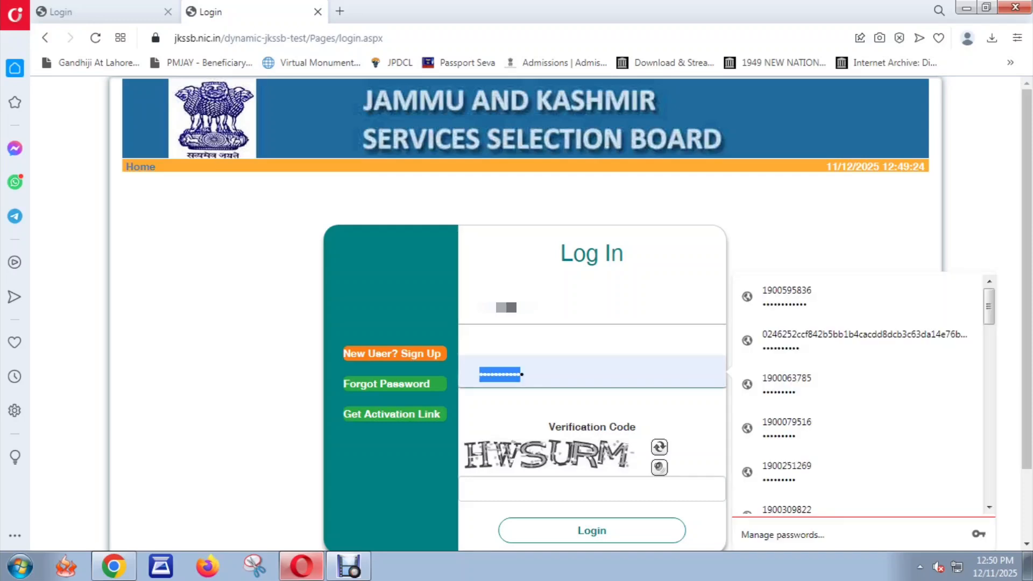
pyautogui.hotkey('ctrl', 'a')
pyautogui.press('BackSpace')
pyautogui.press('Escape')
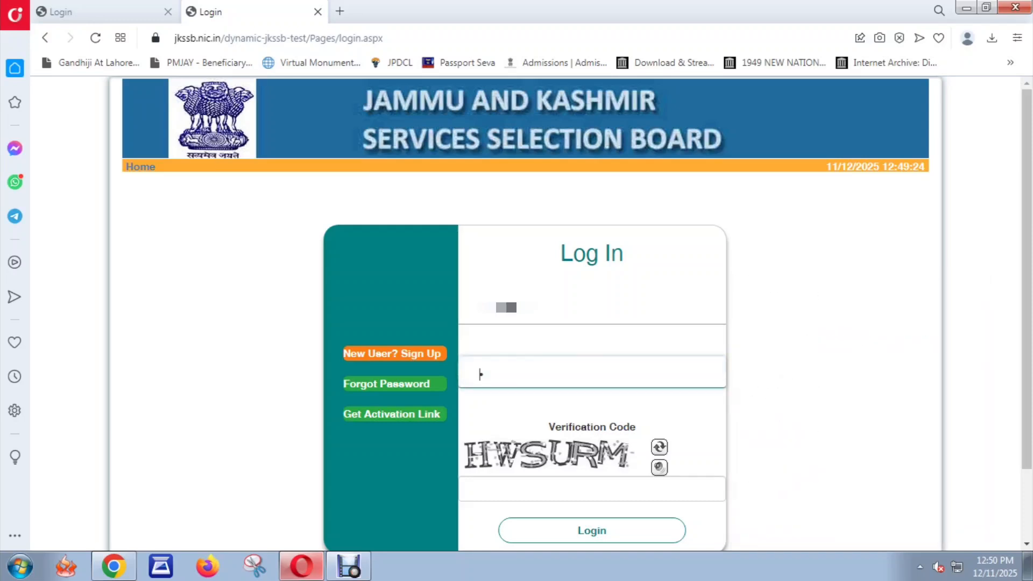
pyautogui.write('a*********')
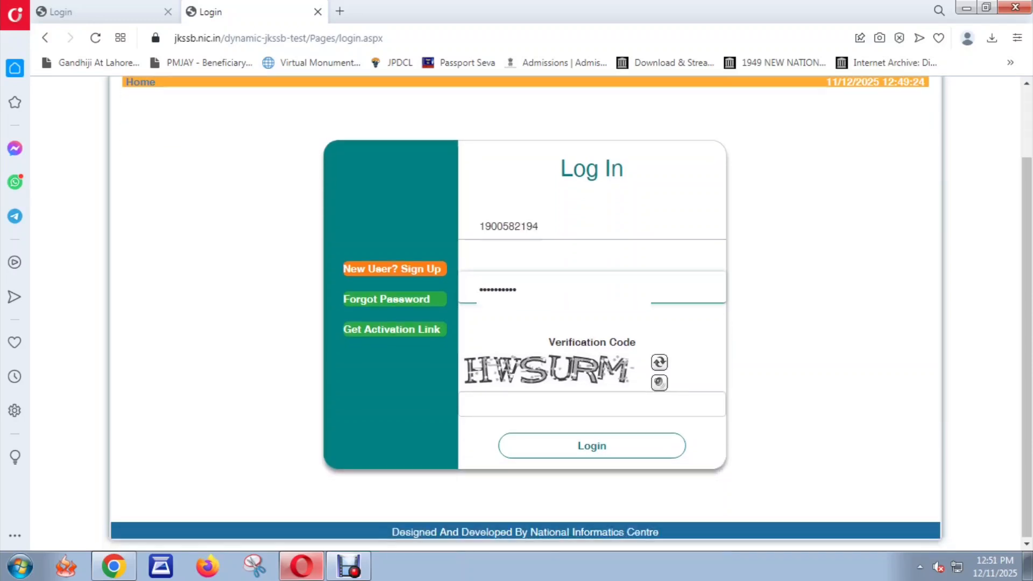
# Step: Enter the CAPTCHA verification code and submit the login
pyautogui.click(469, 403)
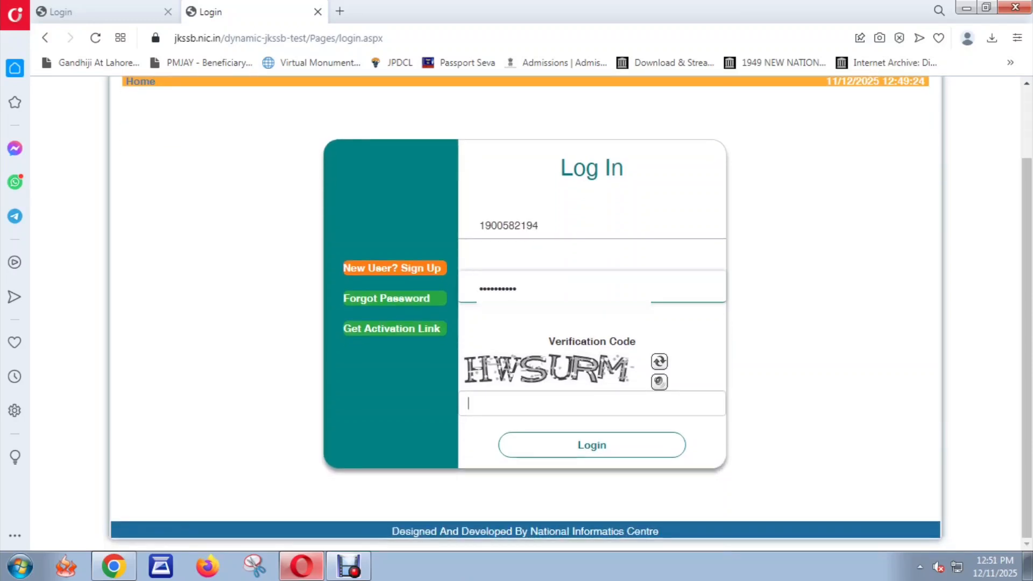
pyautogui.write('HWS')
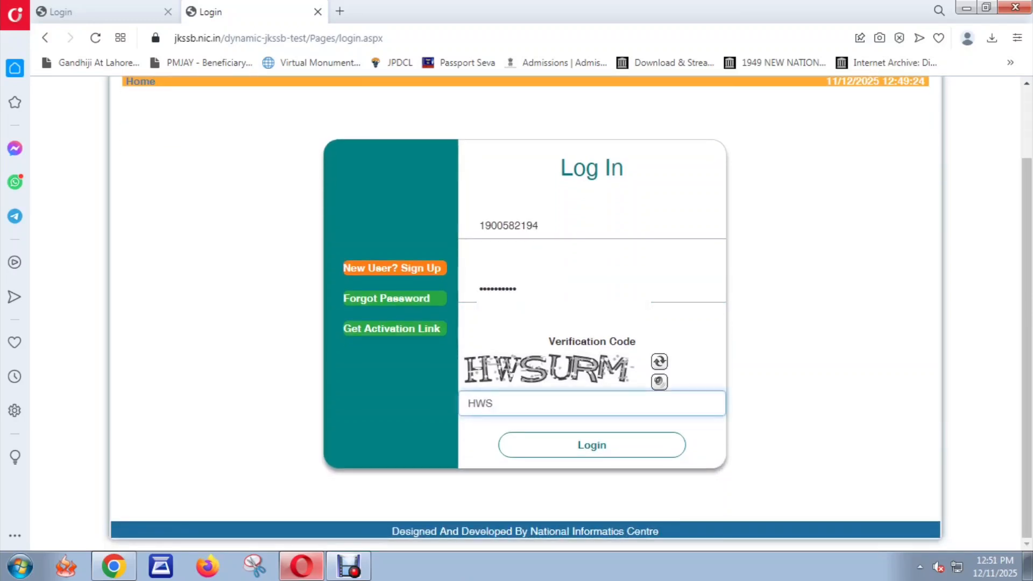
pyautogui.write('URM')
pyautogui.press('Return')
pyautogui.press('Return')
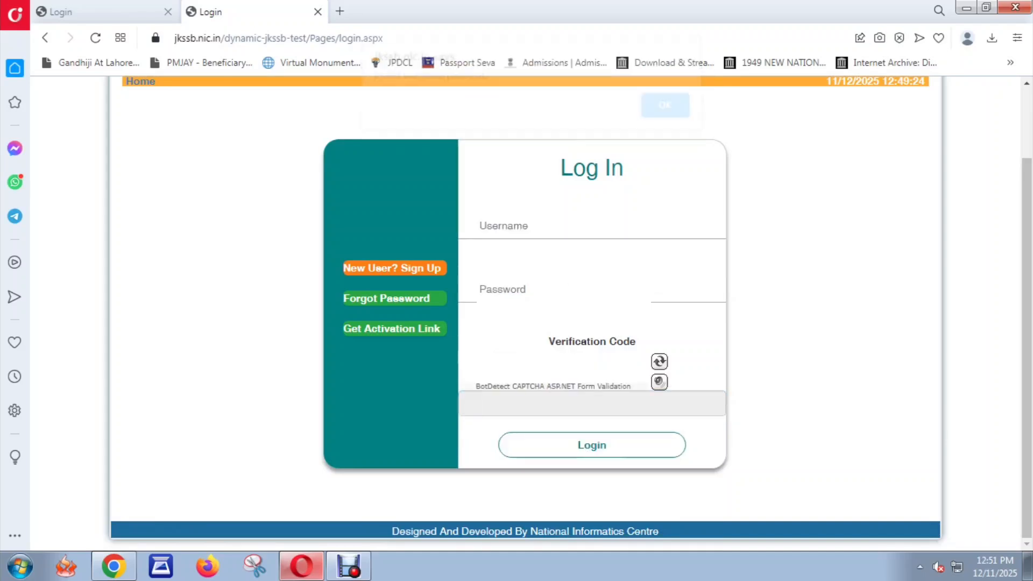
# Step: Log in again with the applicant's username, password and a fresh verification code
pyautogui.doubleClick(521, 225)
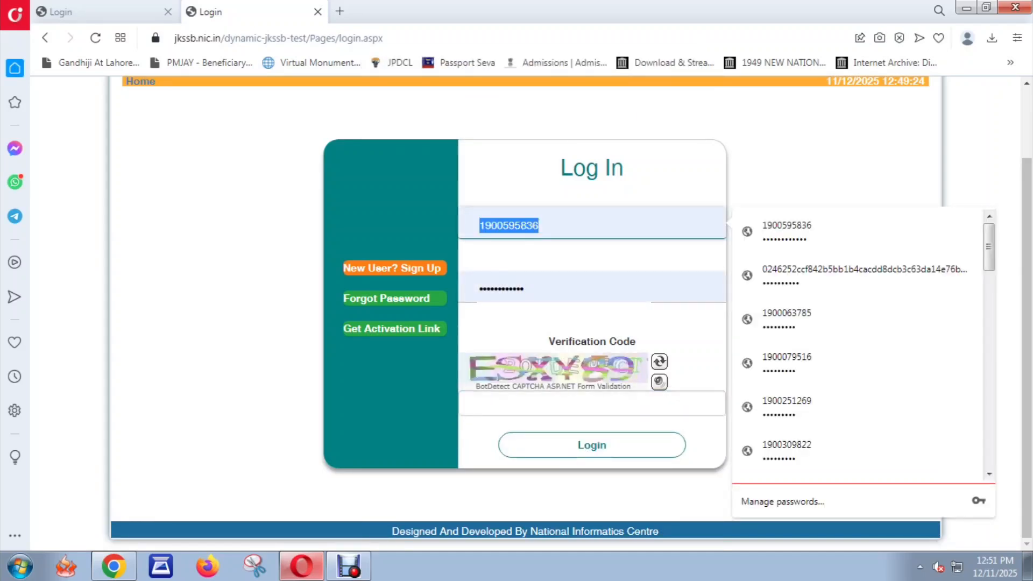
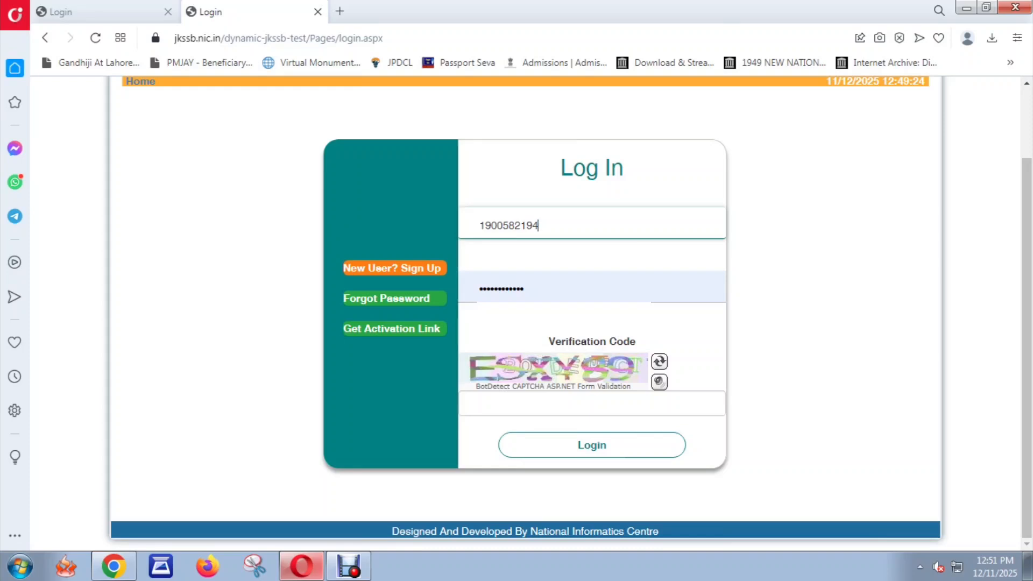
pyautogui.press('Tab')
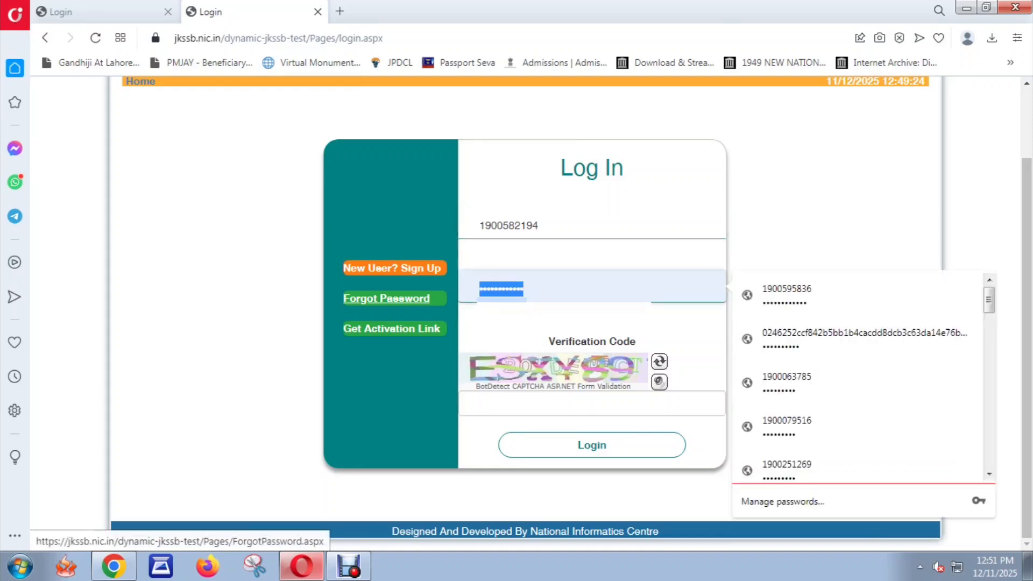
pyautogui.press('BackSpace')
pyautogui.write('•••••')
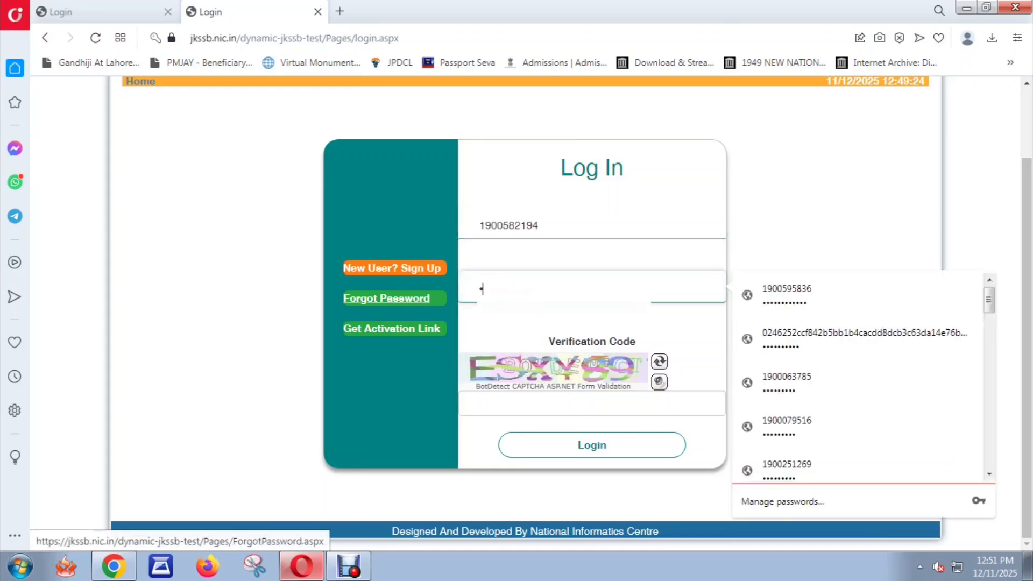
pyautogui.write('••••')
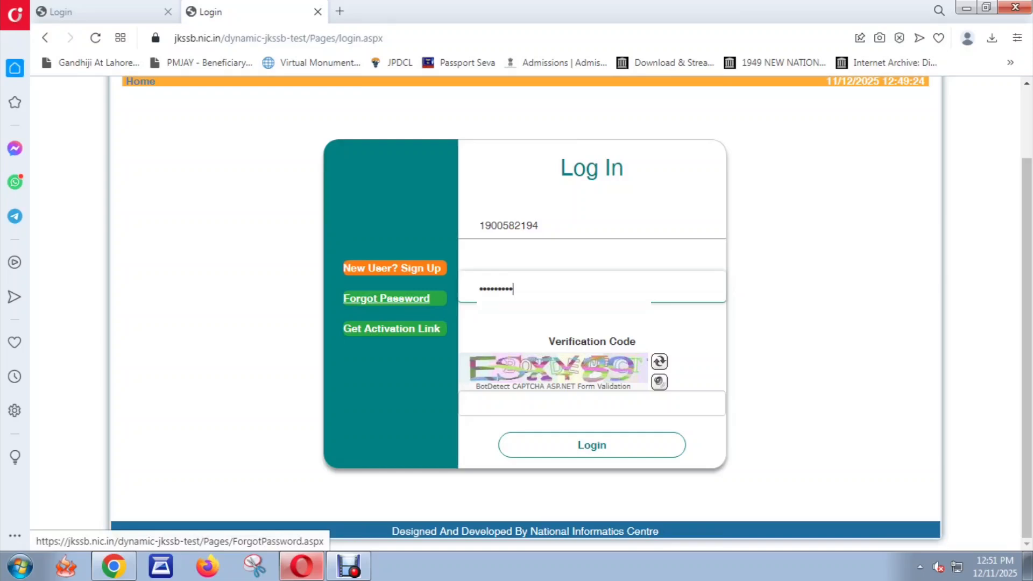
pyautogui.press('Tab')
pyautogui.write('ESX')
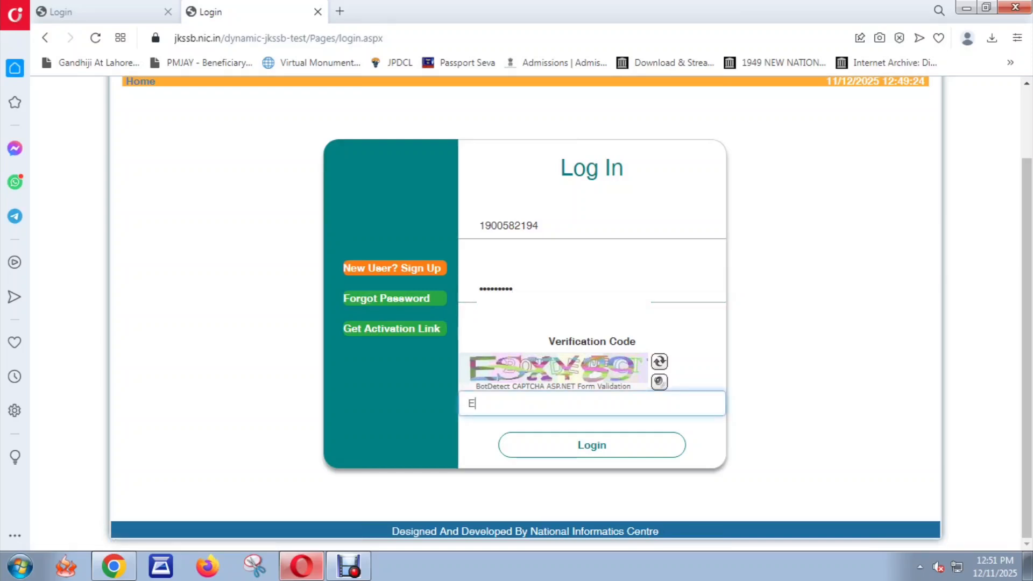
pyautogui.write('Y89')
pyautogui.press('Return')
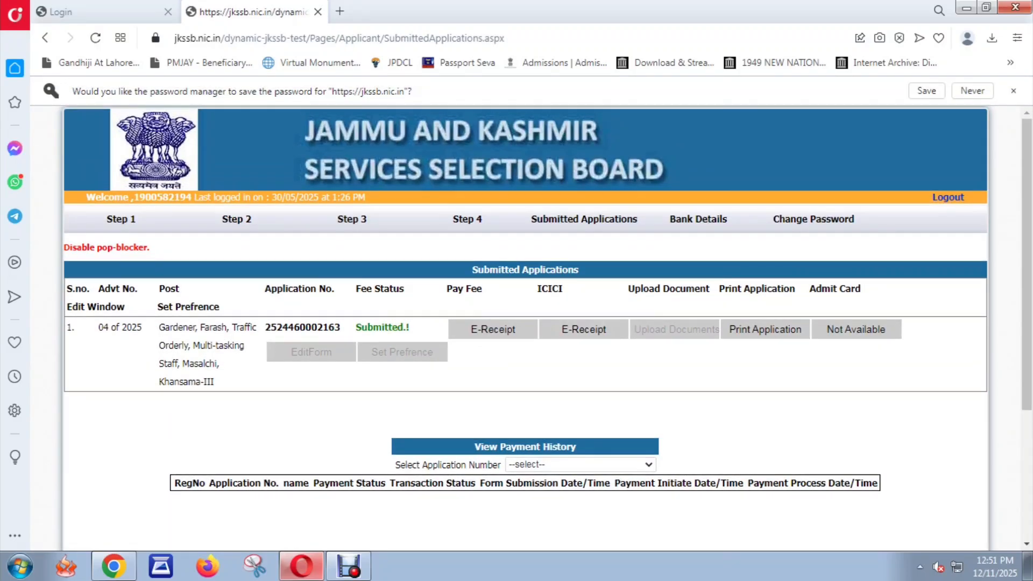
# Step: Review Step 1 personal details down to the photo and signature, then view Step 2 addresses
pyautogui.click(121, 219)
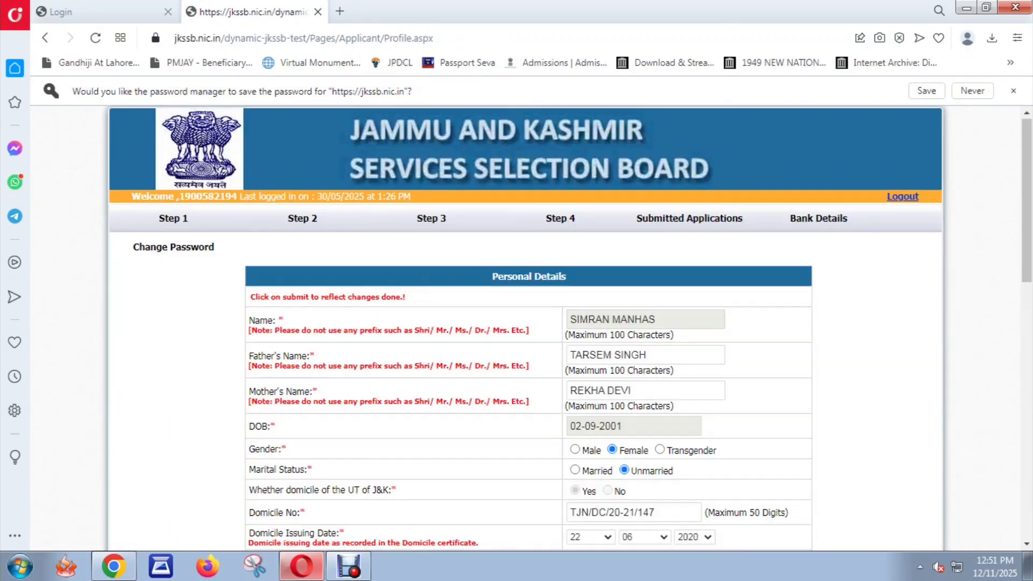
pyautogui.scroll(-7, 527, 323)
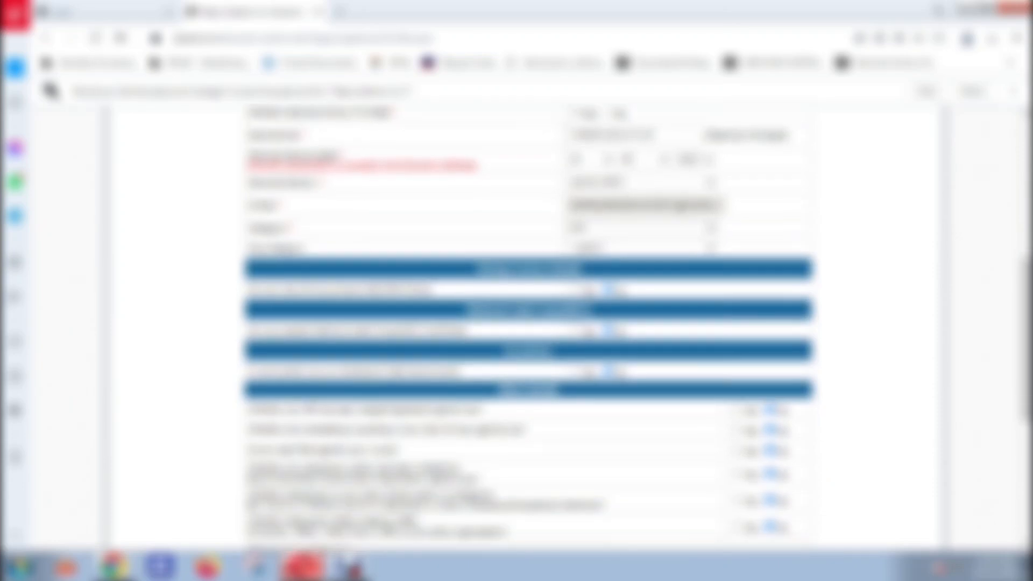
pyautogui.scroll(-6, 527, 323)
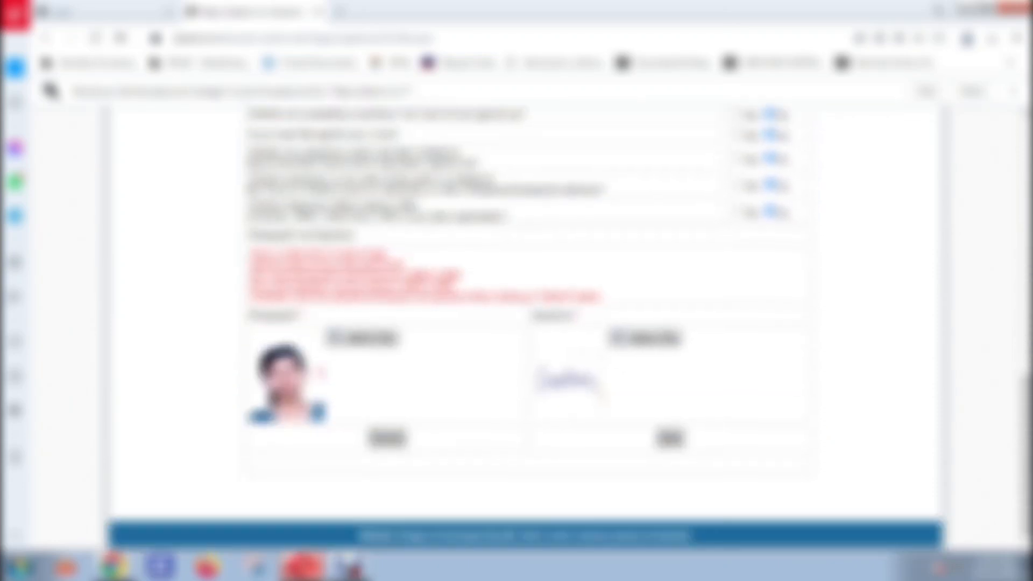
pyautogui.click(670, 439)
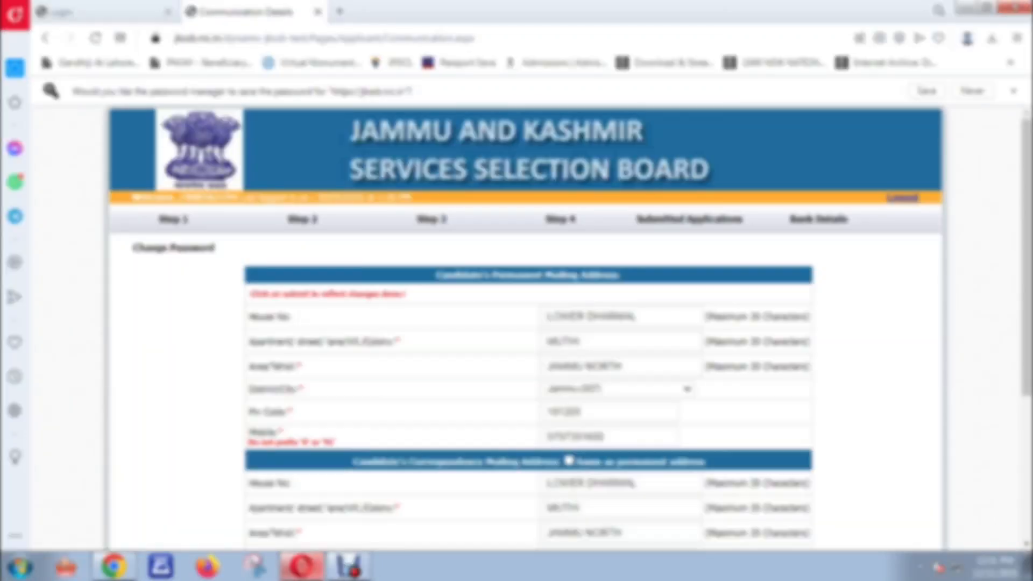
pyautogui.scroll(-4, 528, 312)
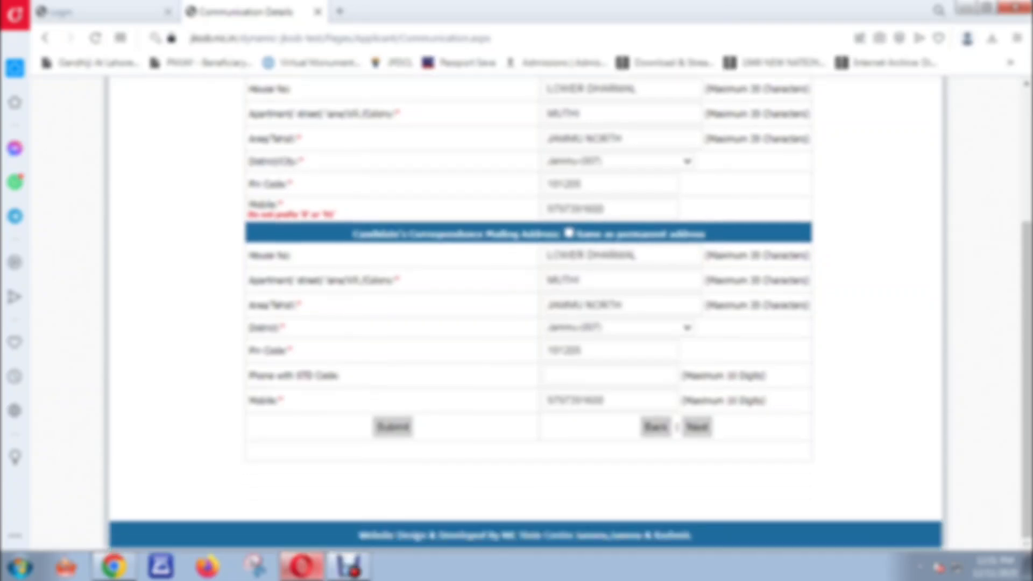
# Step: On the Step 3 Education form, confirm JKBOSE as the Matric and Intermediate board
pyautogui.click(697, 427)
pyautogui.scroll(-6, 527, 312)
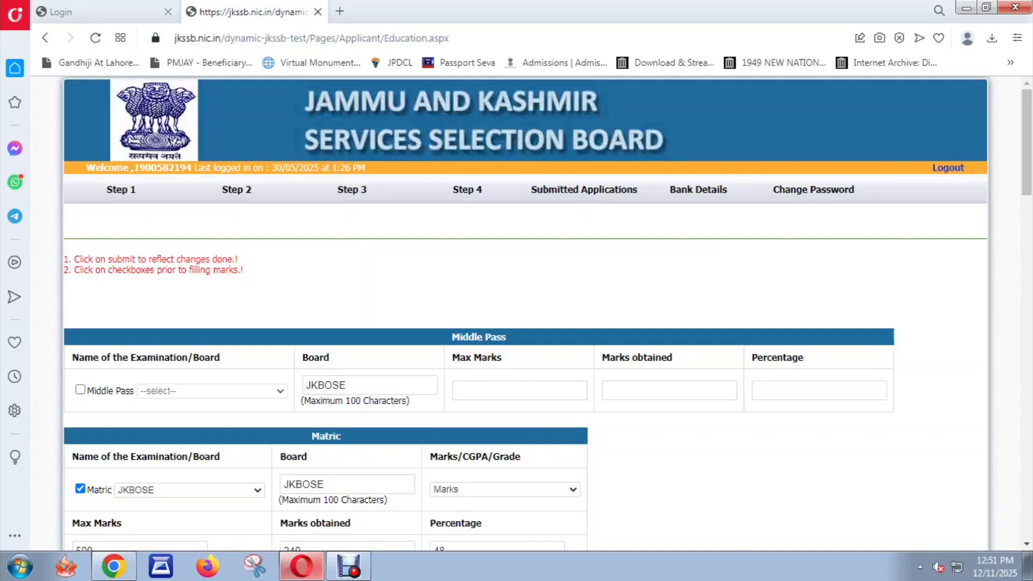
pyautogui.scroll(-12, 527, 312)
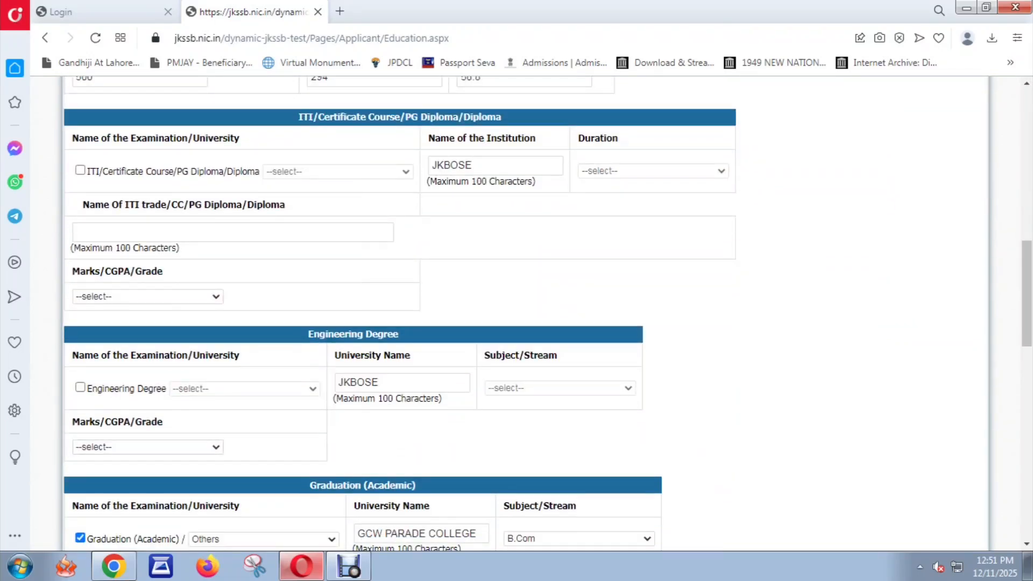
pyautogui.scroll(10, 527, 312)
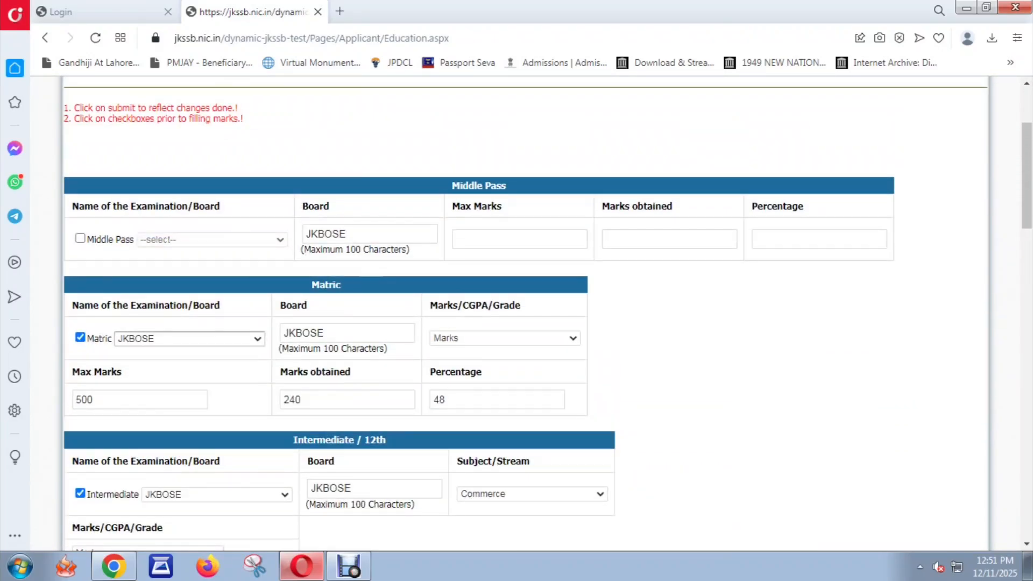
pyautogui.click(189, 338)
pyautogui.click(190, 339)
pyautogui.scroll(-1, 189, 339)
pyautogui.scroll(-2, 216, 343)
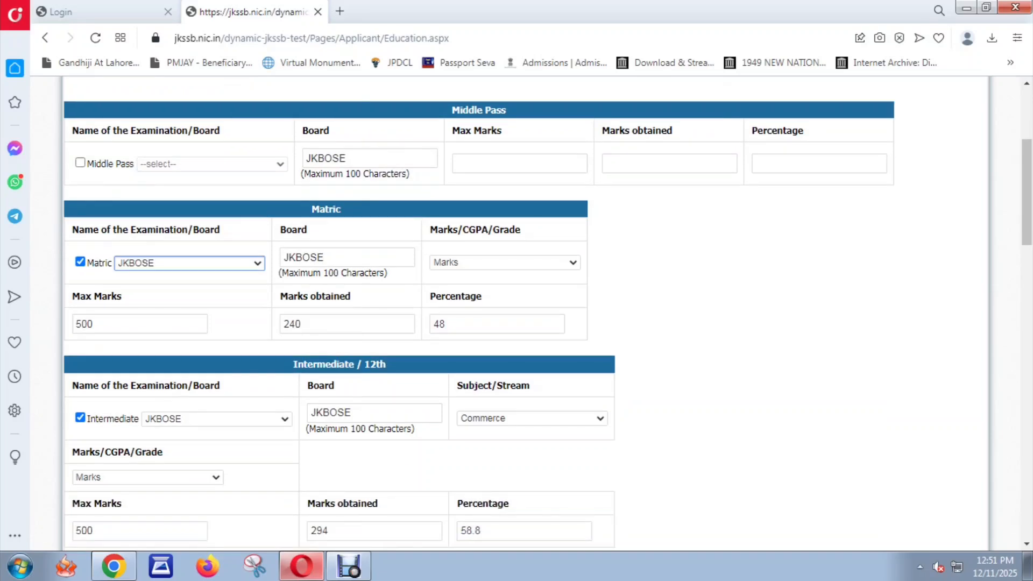
pyautogui.click(216, 343)
pyautogui.click(216, 343)
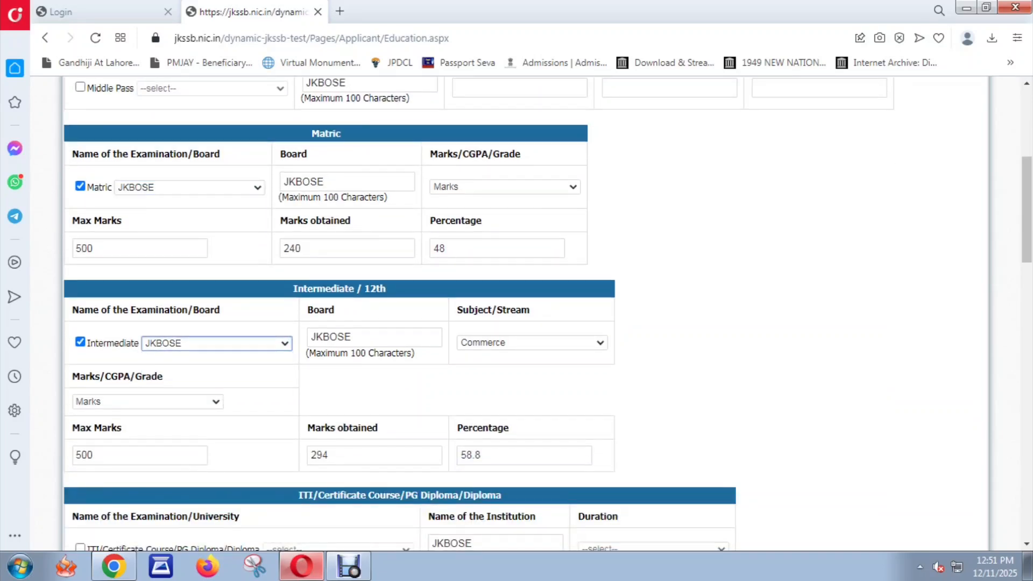
# Step: Scroll to the graduation entry and keep Others as the university
pyautogui.scroll(-1, 217, 343)
pyautogui.scroll(-4, 398, 312)
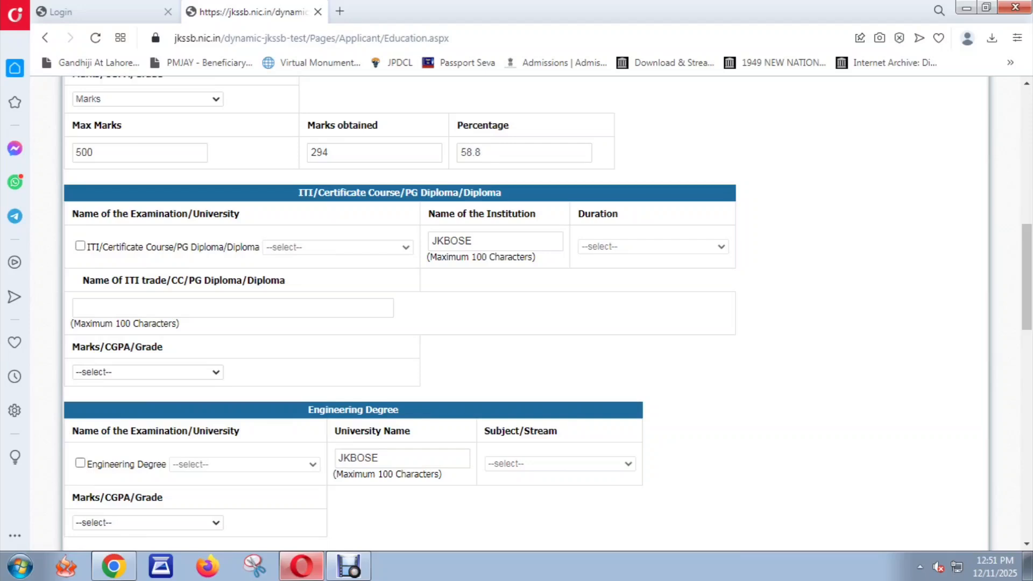
pyautogui.scroll(-4, 399, 312)
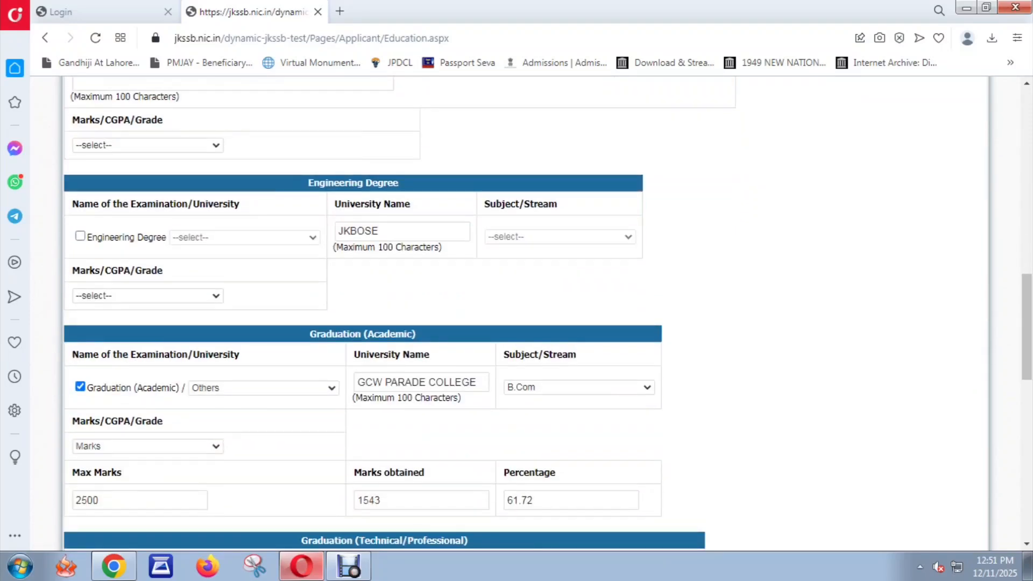
pyautogui.scroll(-1, 259, 237)
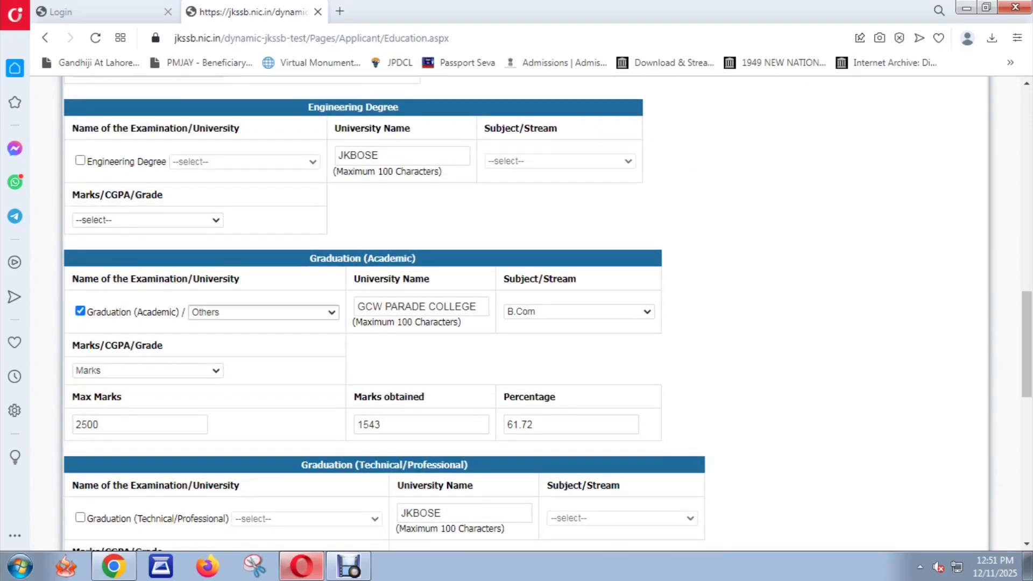
pyautogui.scroll(-3, 516, 312)
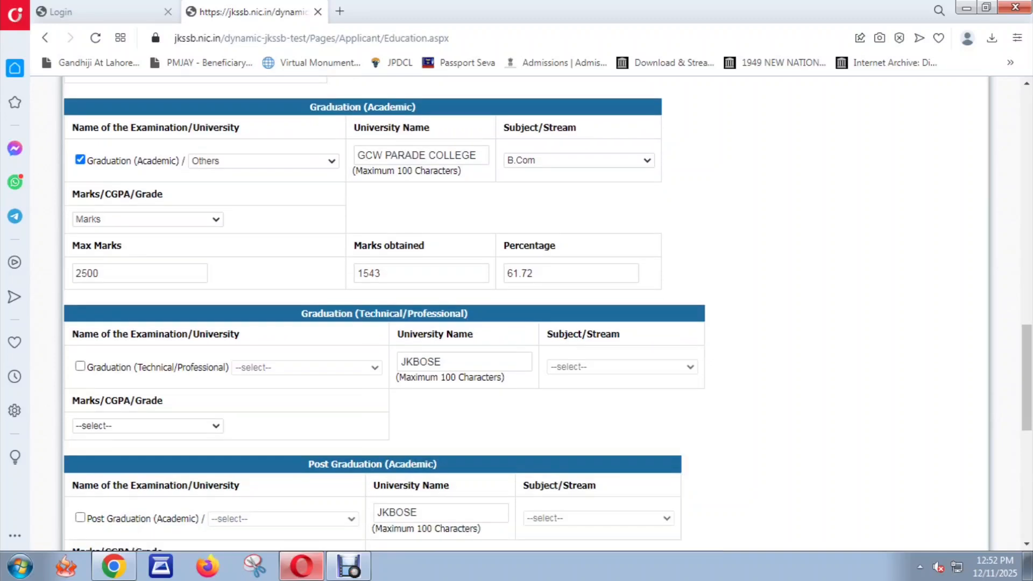
pyautogui.click(263, 161)
pyautogui.click(263, 161)
pyautogui.scroll(-2, 263, 215)
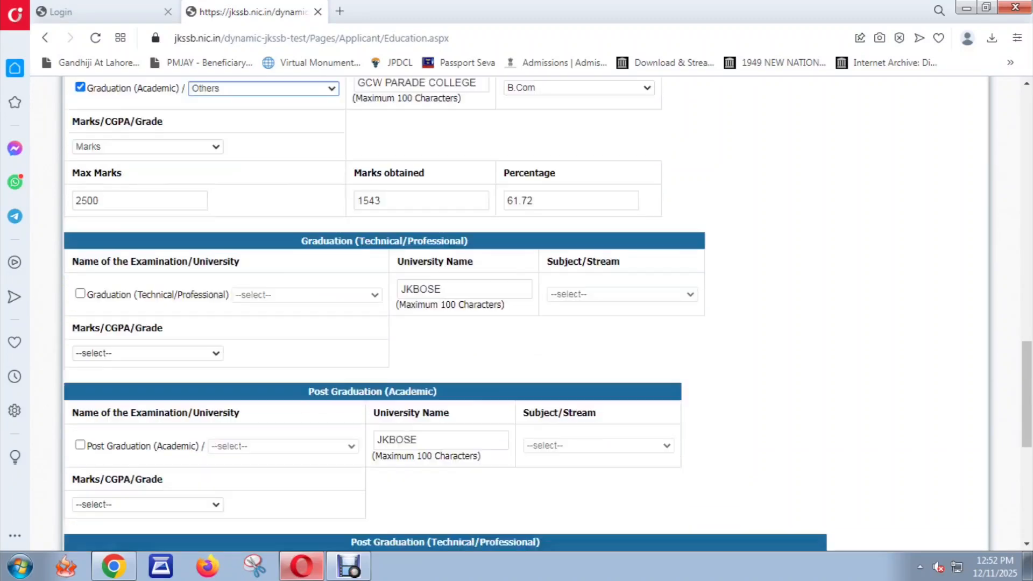
pyautogui.scroll(-1, 446, 312)
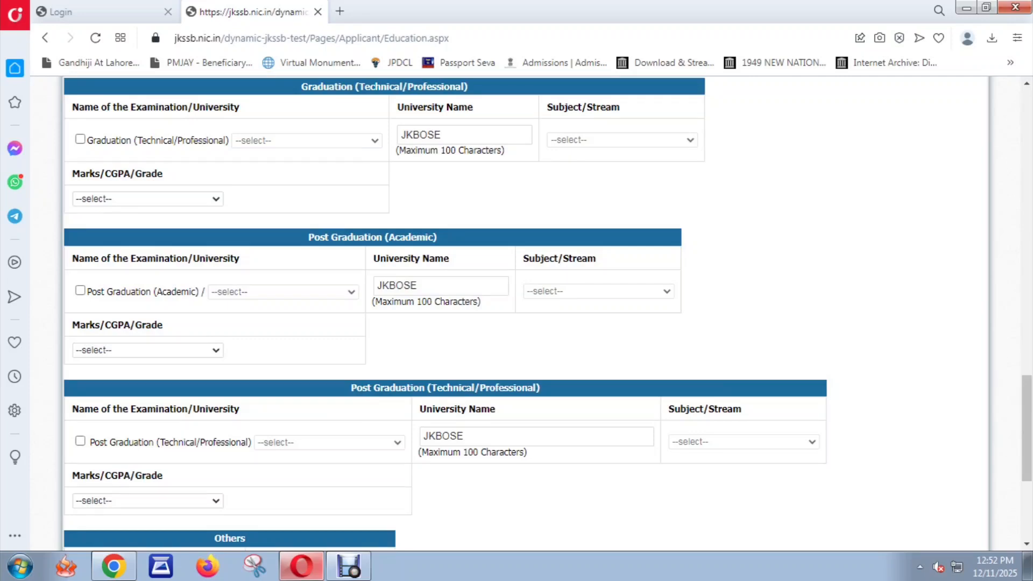
pyautogui.scroll(-5, 517, 312)
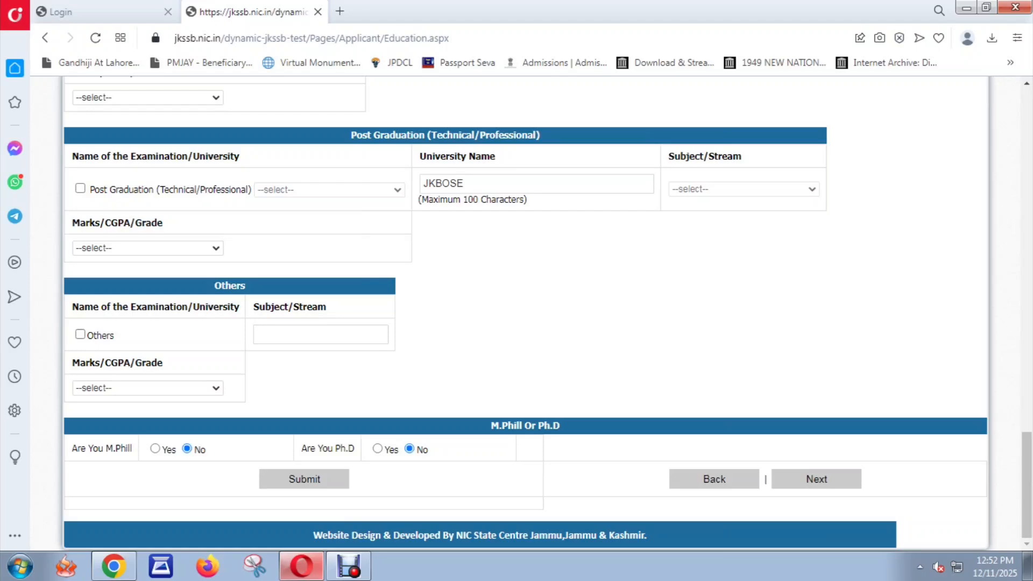
# Step: Scroll to the end of the education form and submit it
pyautogui.scroll(4, 517, 312)
pyautogui.scroll(10, 517, 312)
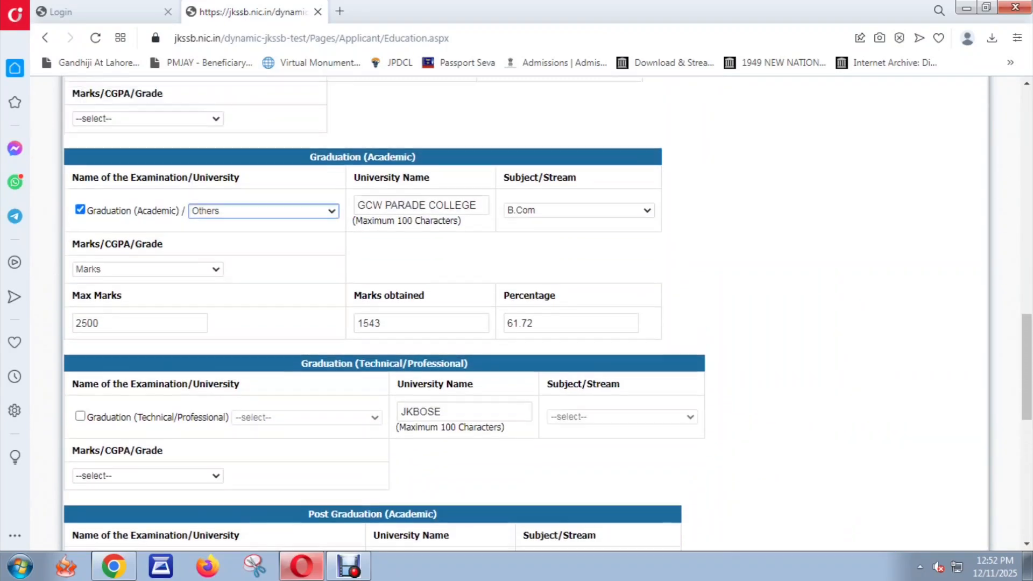
pyautogui.scroll(-1, 516, 312)
pyautogui.scroll(-1, 516, 312)
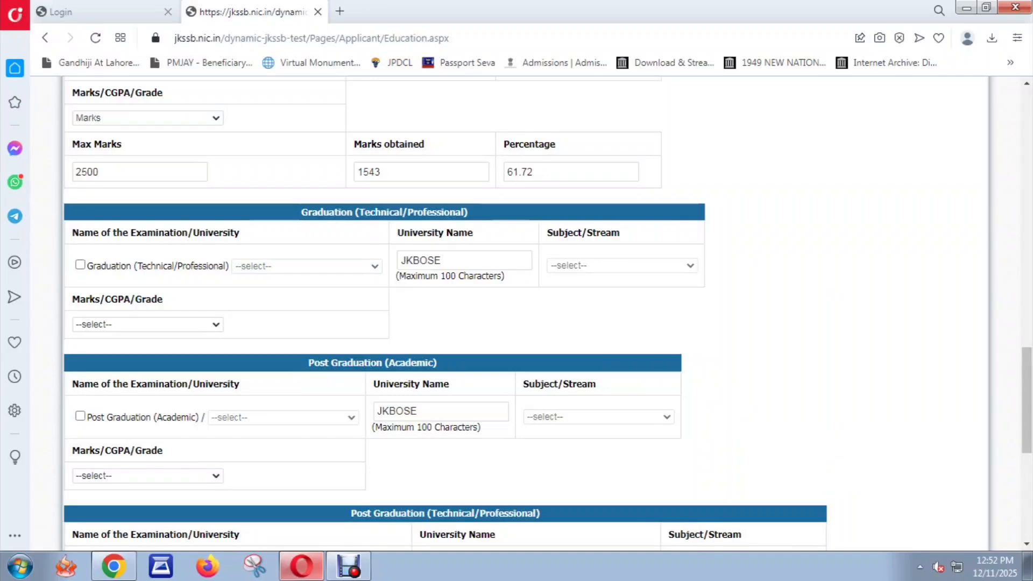
pyautogui.scroll(-5, 517, 312)
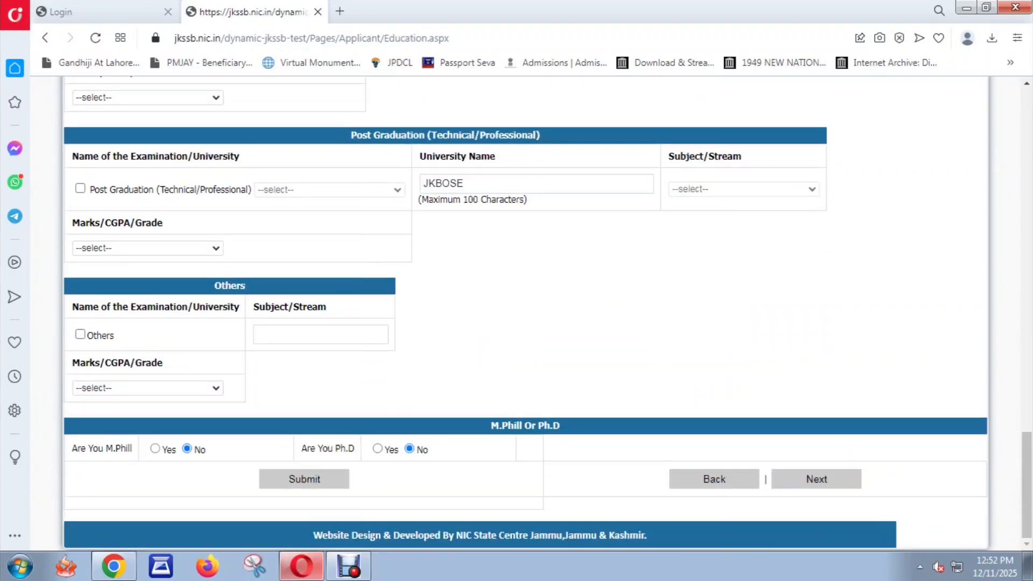
pyautogui.click(664, 115)
# Step: Dismiss the Updated! alert and begin filling the Confirm Account Number field
pyautogui.click(816, 479)
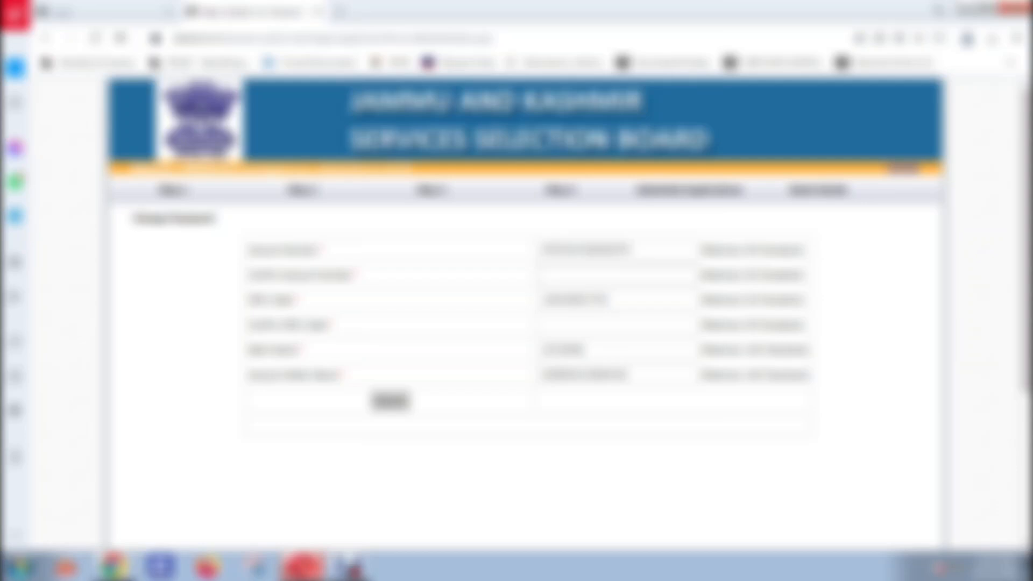
pyautogui.scroll(-1, 526, 315)
pyautogui.scroll(1, 526, 315)
pyautogui.click(617, 274)
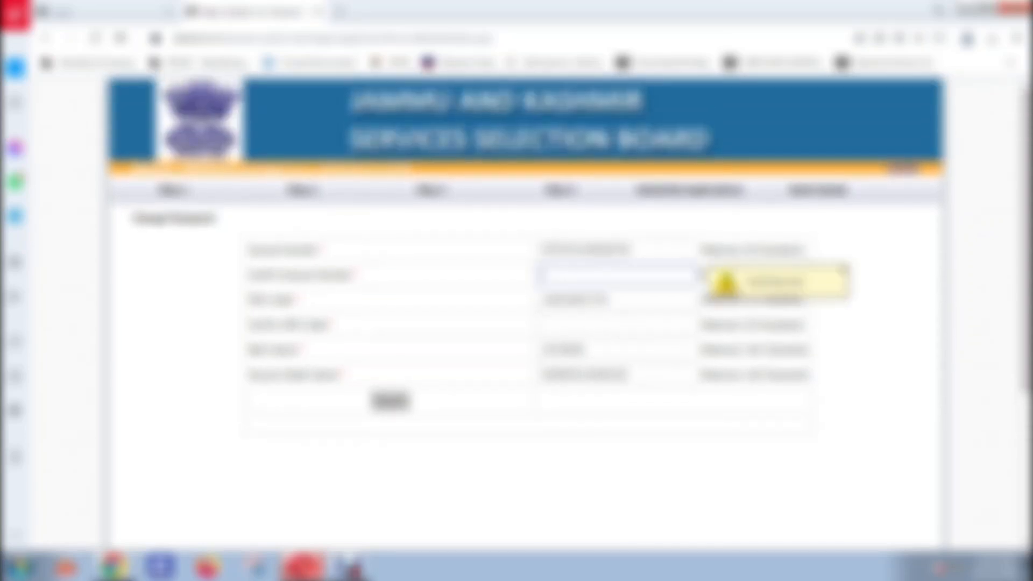